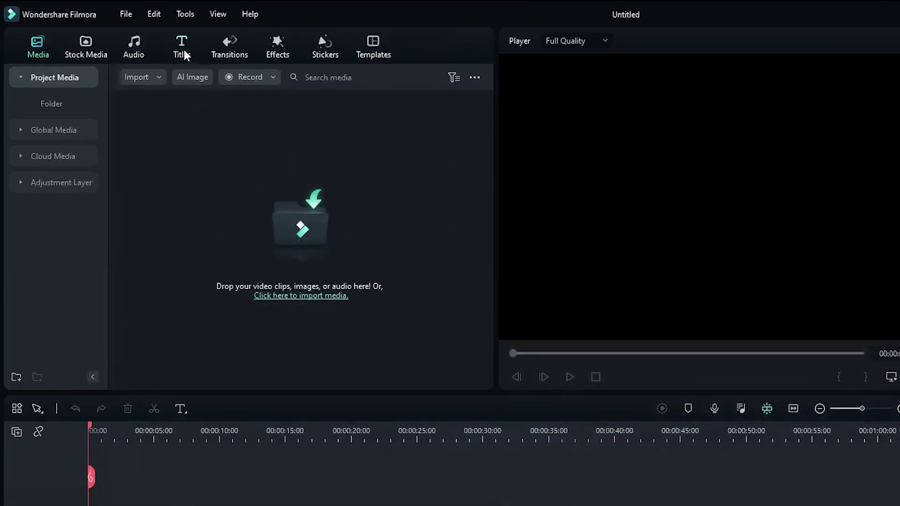
Step: Add the Default Title to the timeline and replace its text with MAHMUD
click(131, 34)
drag(123, 120, 66, 403)
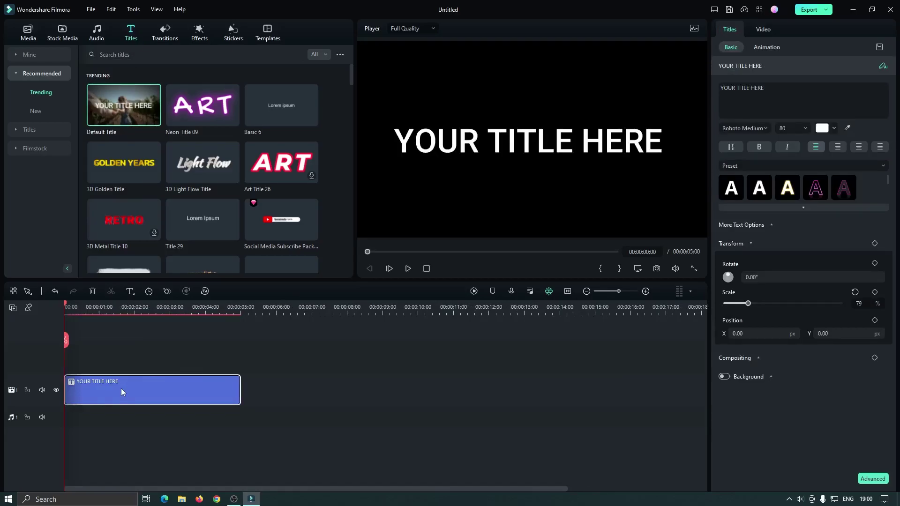
click(782, 100)
key(ctrl+a)
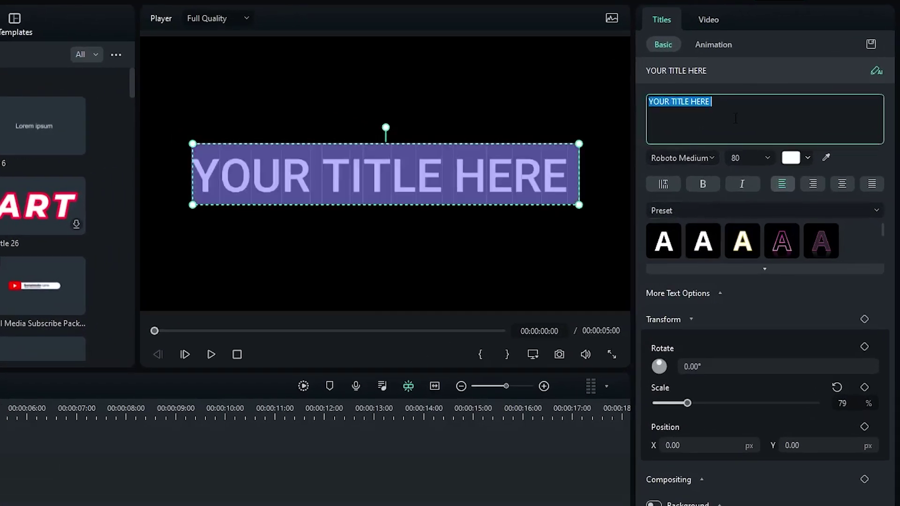
text(MAHMUD)
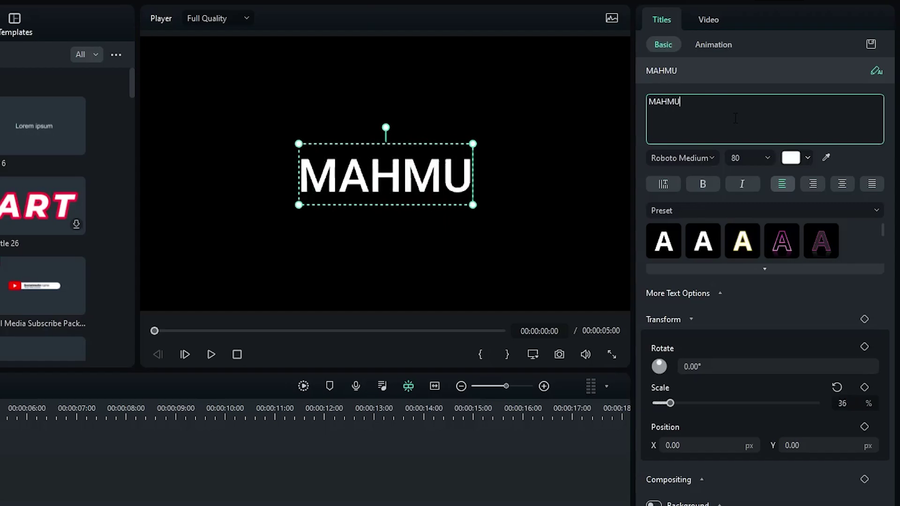
Step: Set the title font to Montserrat Black
click(704, 157)
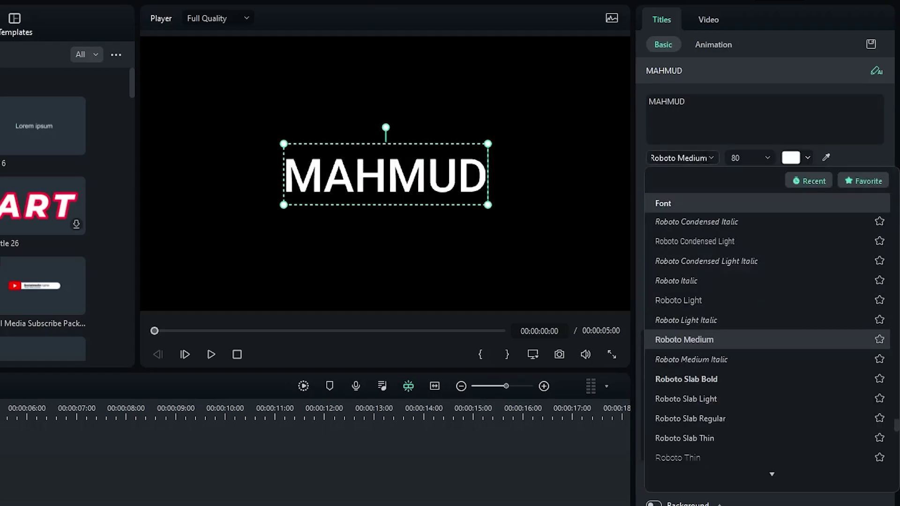
click(680, 157)
text(monts)
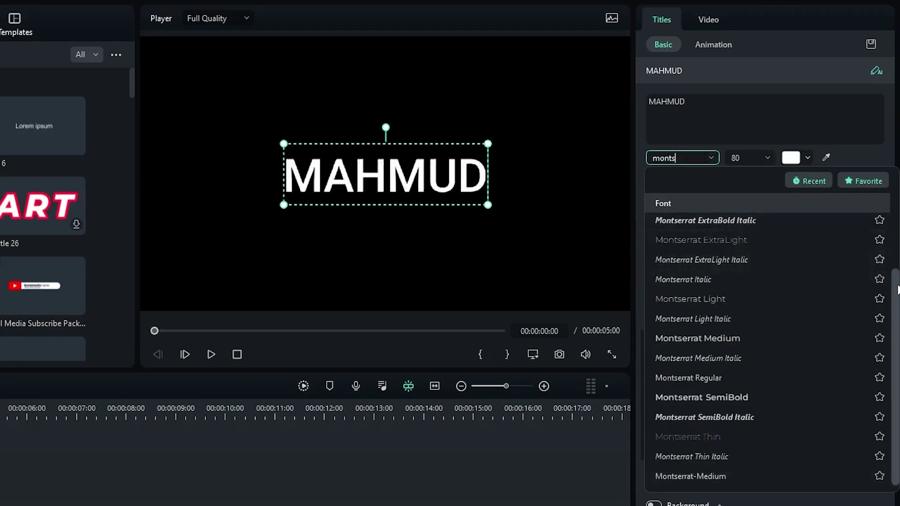
scroll(872, 244, up, 3)
click(754, 210)
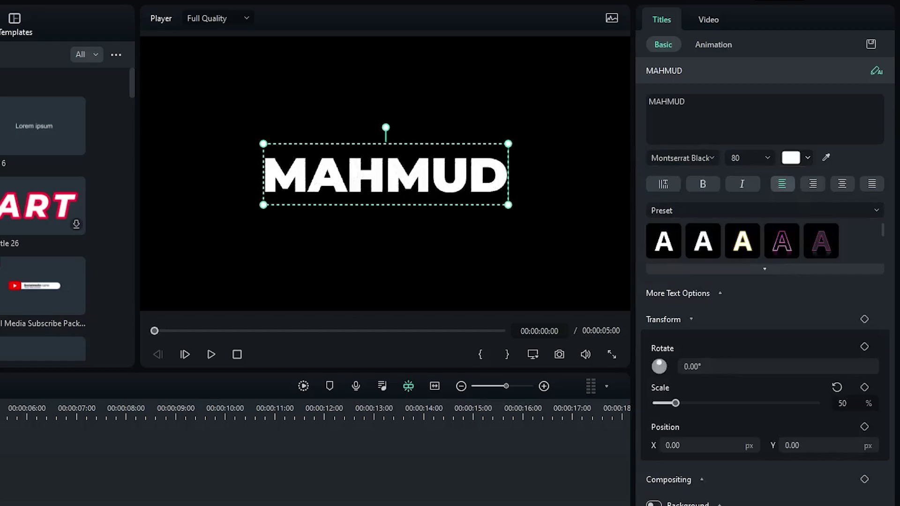
Step: Take a PNG snapshot of the MAHMUD title frame, saved as Snapshot_38
mouse_move(66, 308)
mouse_down()
mouse_move(117, 306)
mouse_move(50, 309)
mouse_up()
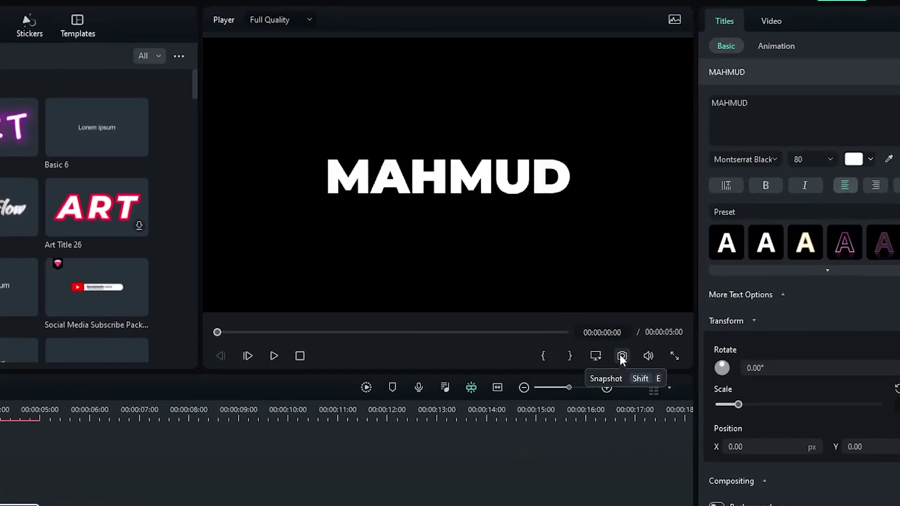
click(621, 355)
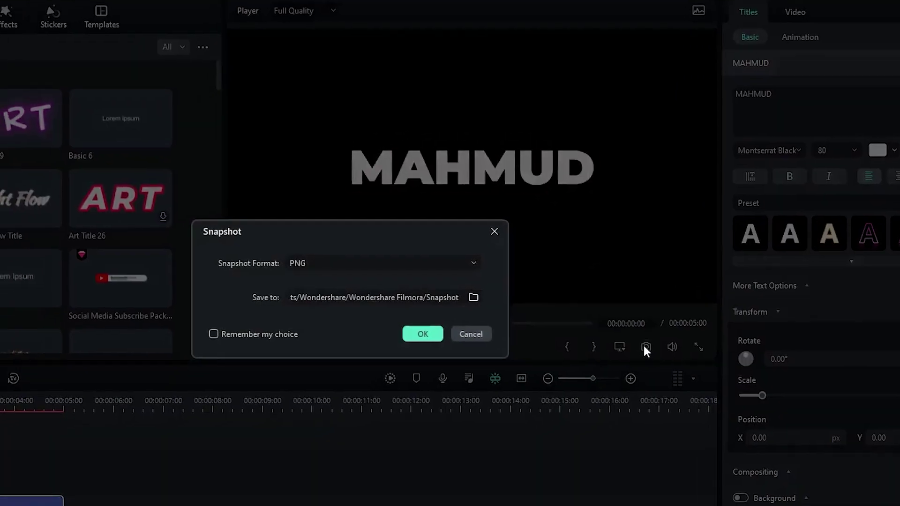
click(519, 299)
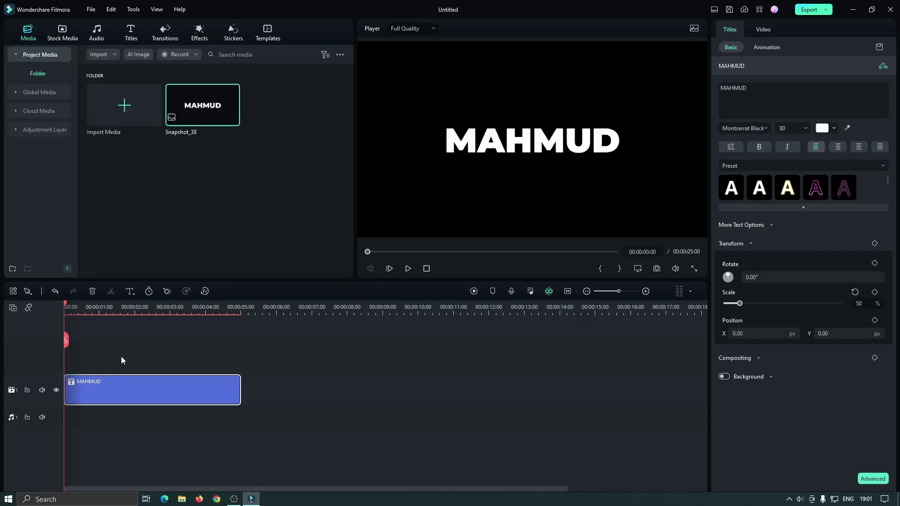
Step: Replace the title clip with Snapshot_38 and apply a Parallel Lines mask to it
key(Delete)
drag(195, 115, 105, 406)
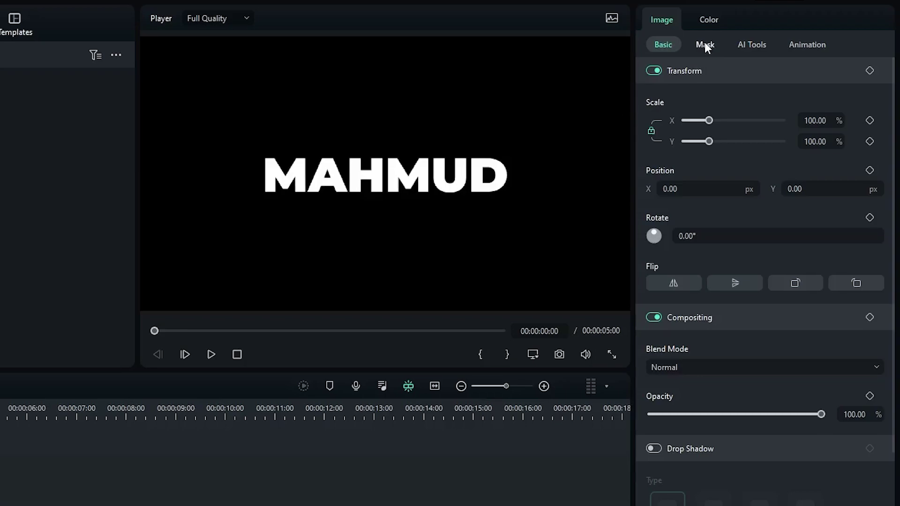
click(705, 45)
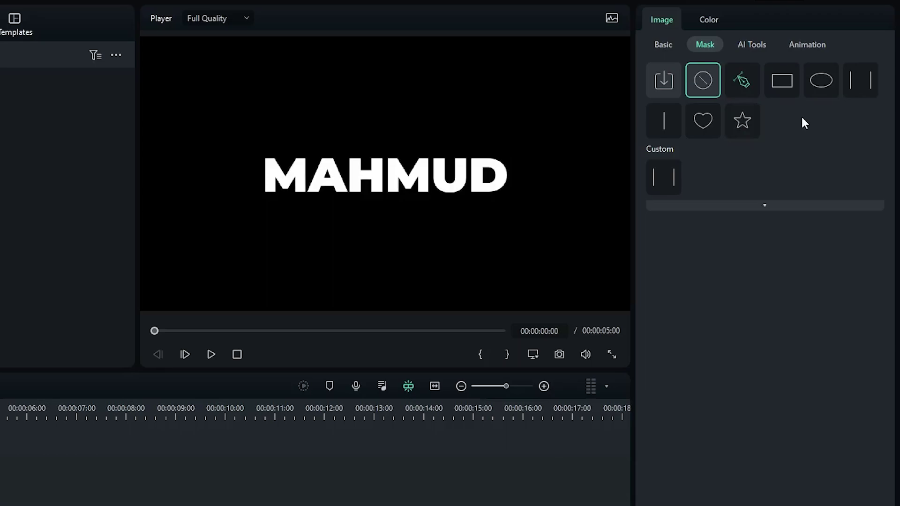
click(860, 82)
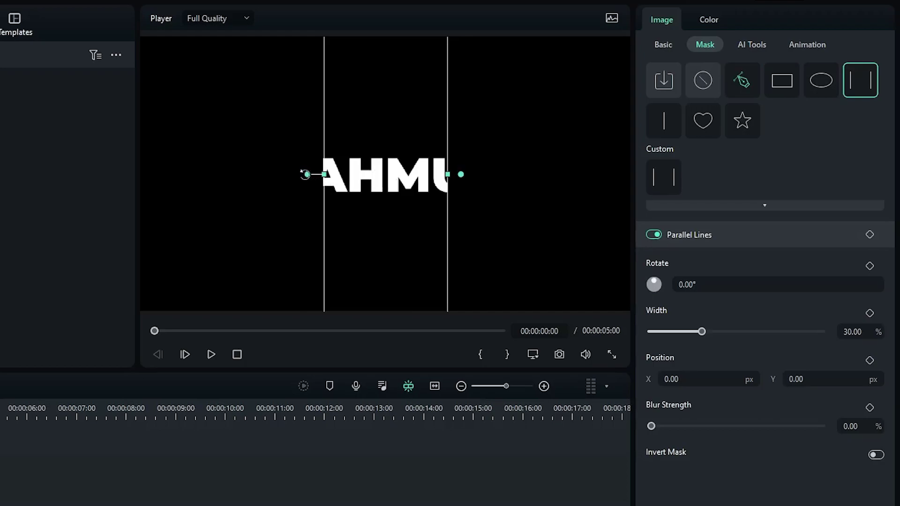
Step: Rotate the mask band to 46.33°, narrow it to 5.48%, blur 18.92%, and move it left off the text
drag(305, 174, 334, 120)
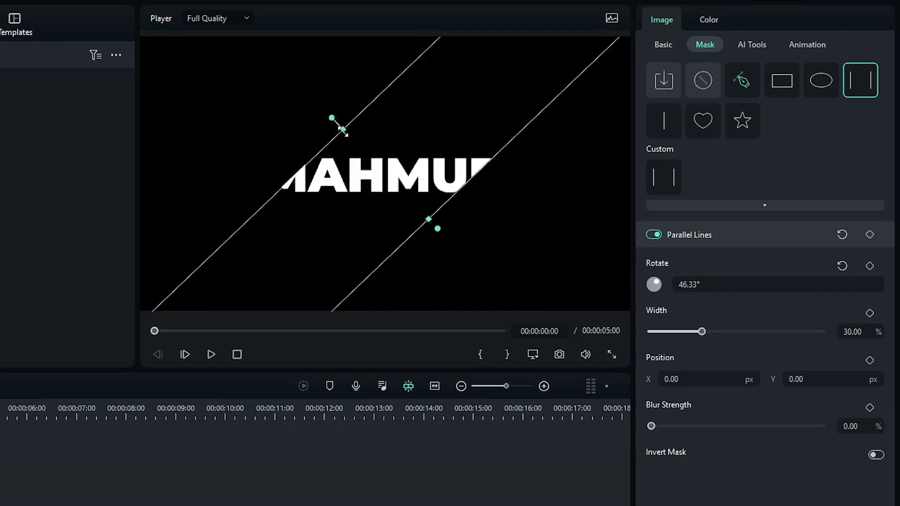
drag(343, 131, 381, 162)
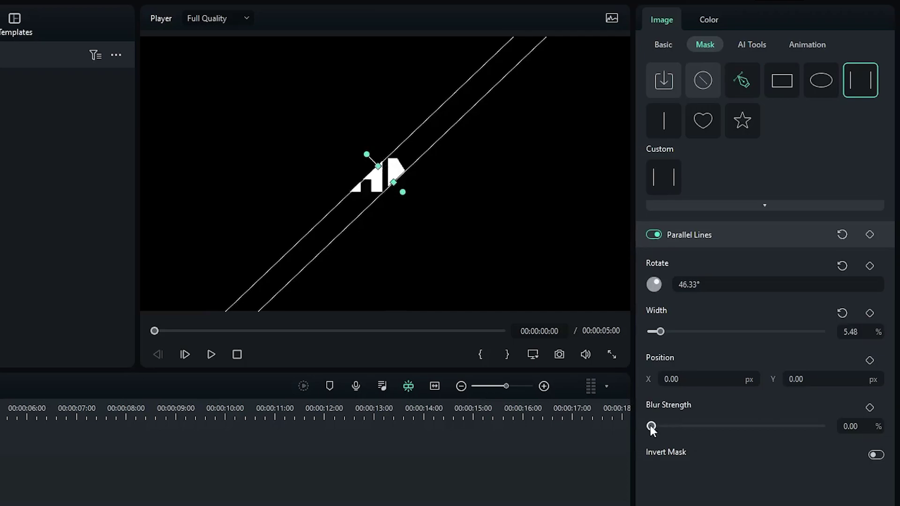
drag(651, 426, 683, 426)
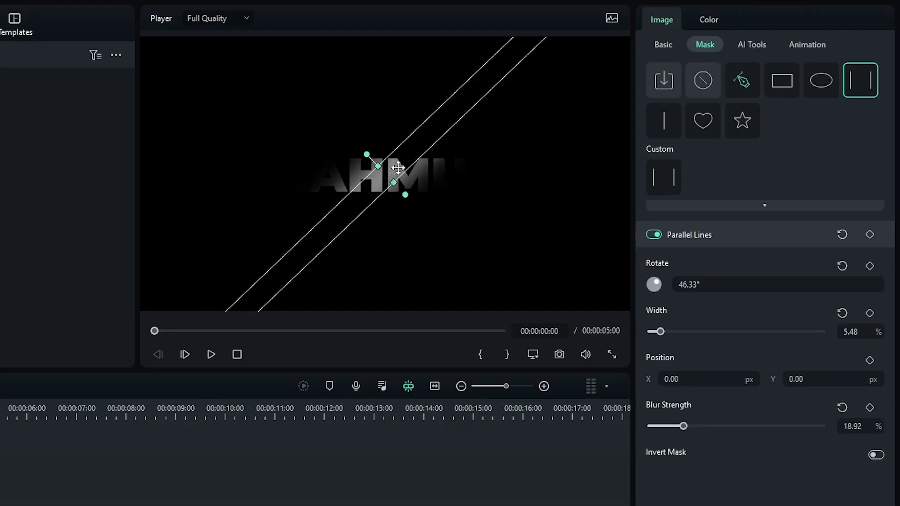
drag(392, 159, 245, 111)
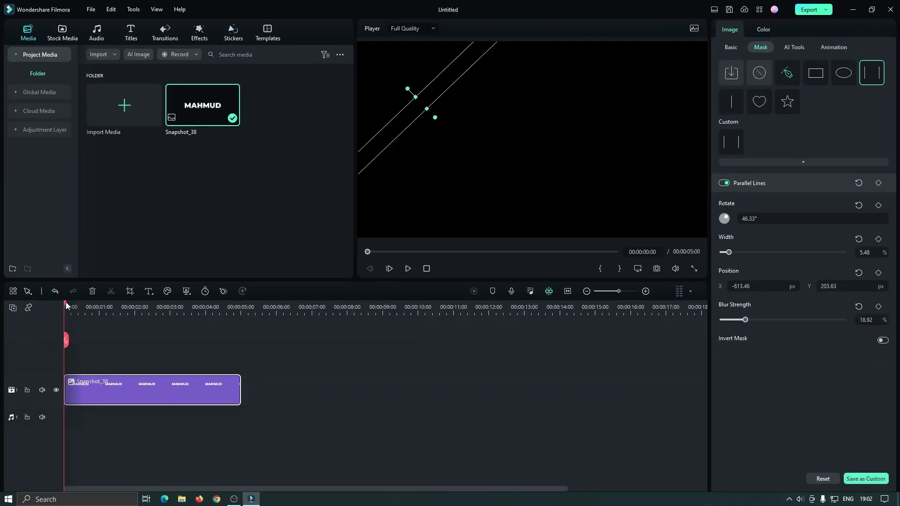
Step: Add Width, Position and Blur mask keyframes at the start of the clip
click(66, 306)
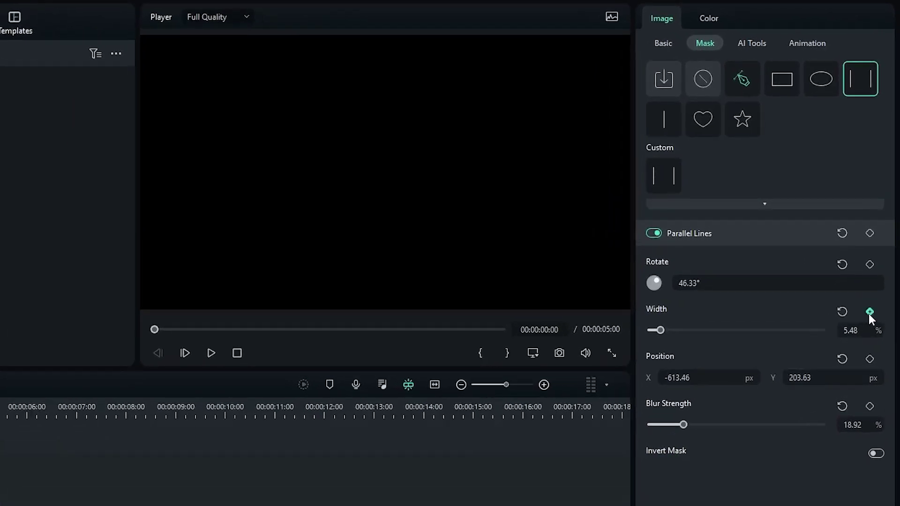
click(869, 312)
click(869, 359)
click(870, 405)
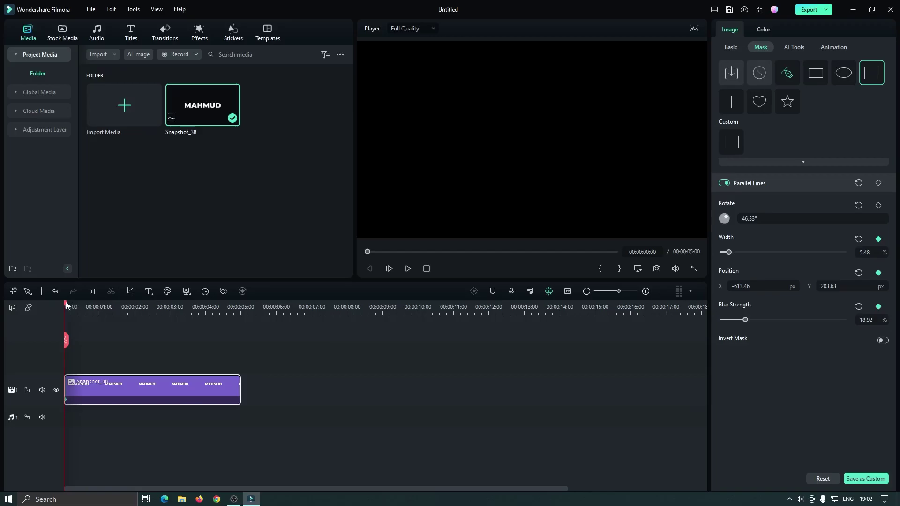
Step: At 00:00:01:31, move the mask to X 833.54, Y -100.37 so the text disappears
drag(66, 305, 117, 306)
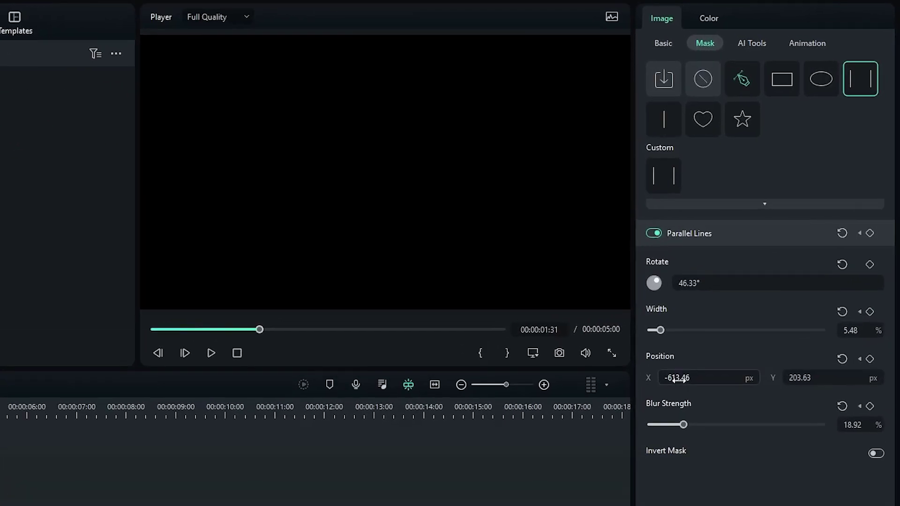
drag(795, 285, 859, 285)
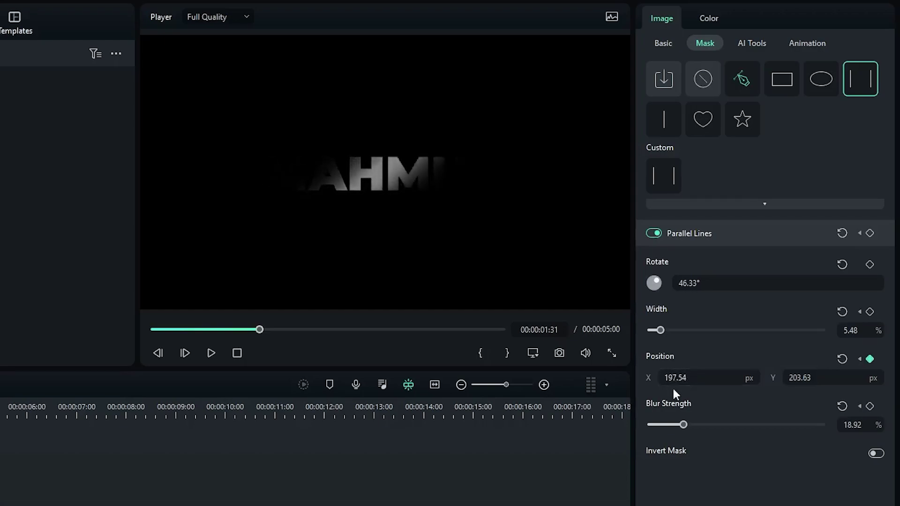
drag(800, 378, 785, 390)
drag(675, 378, 721, 396)
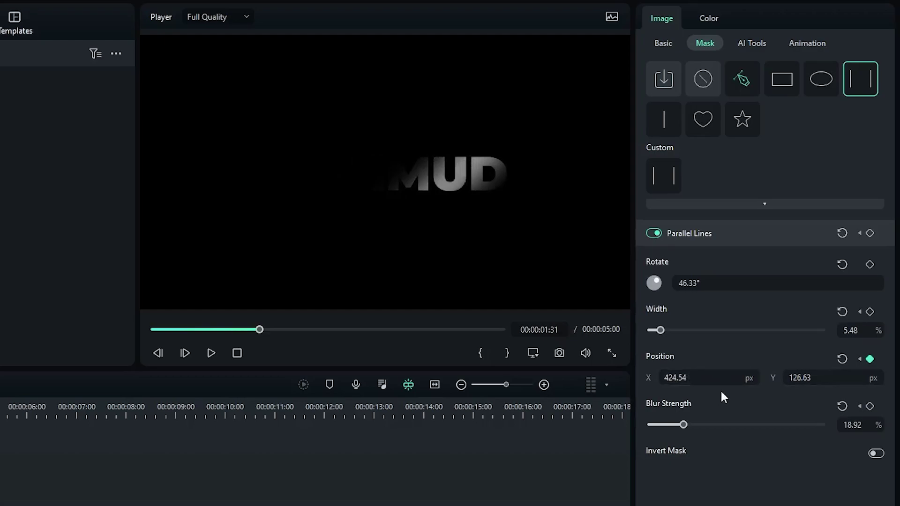
drag(797, 384, 788, 384)
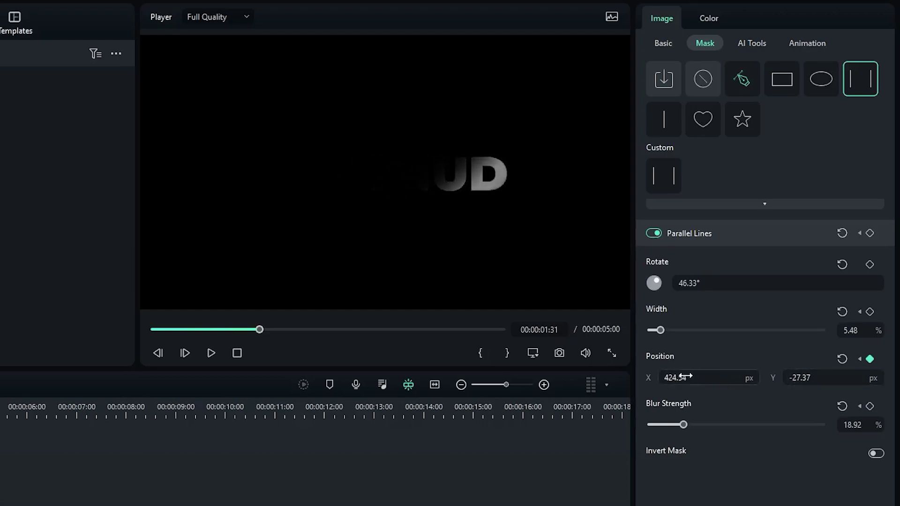
drag(689, 378, 717, 378)
drag(797, 377, 790, 380)
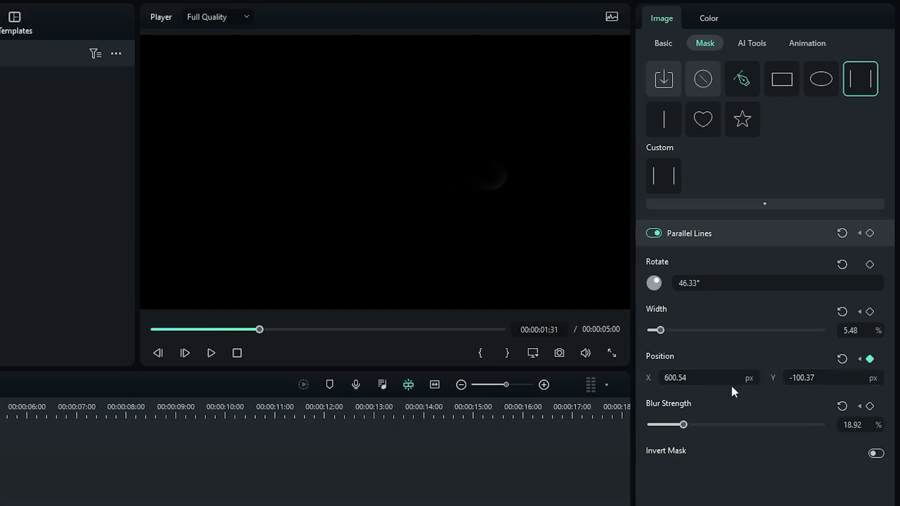
drag(675, 378, 712, 378)
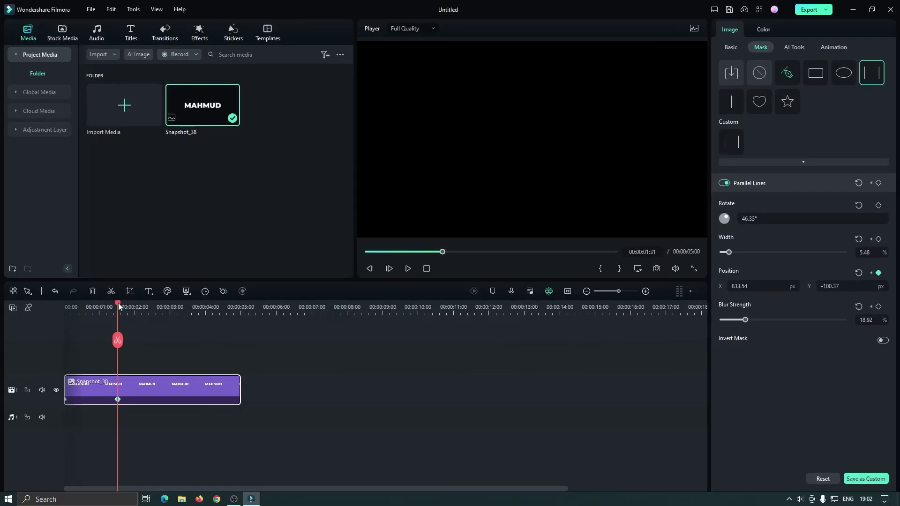
Step: Play the mask animation from the start to check the hidden state
drag(118, 303, 65, 307)
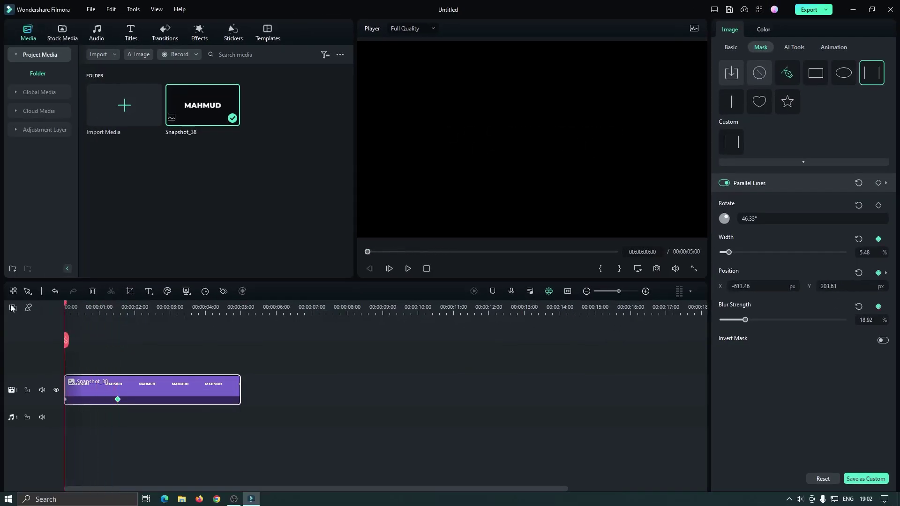
key(space)
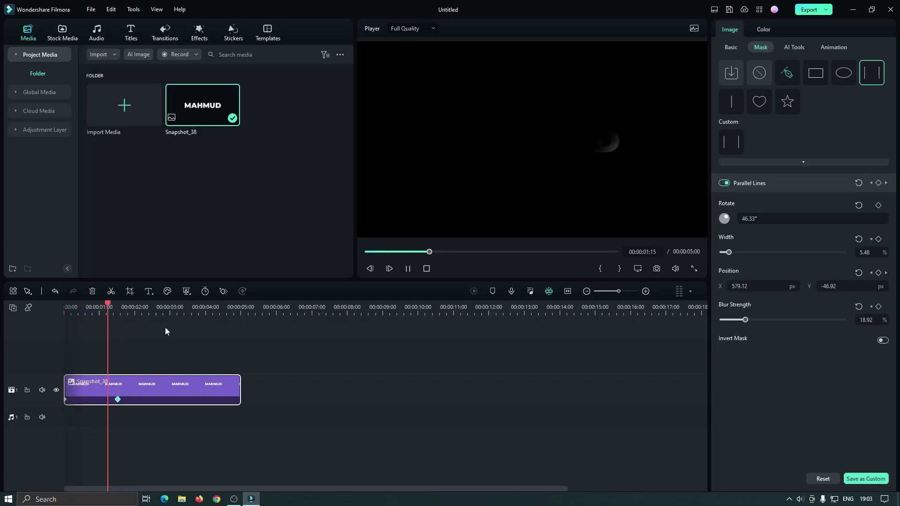
key(space)
key(Home)
key(space)
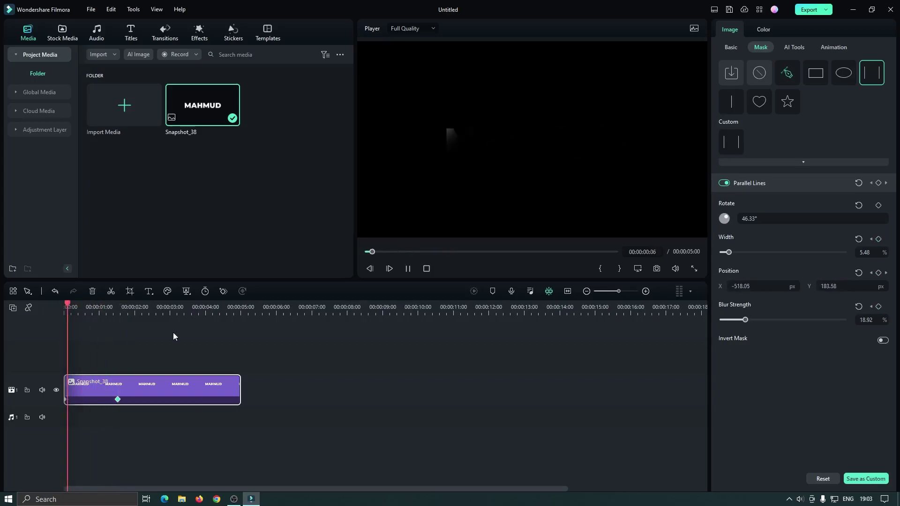
drag(118, 308, 17, 307)
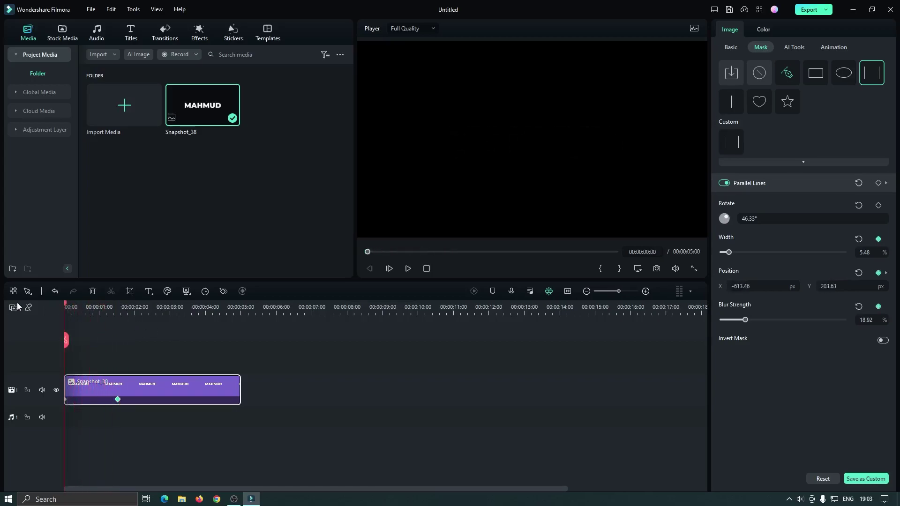
key(space)
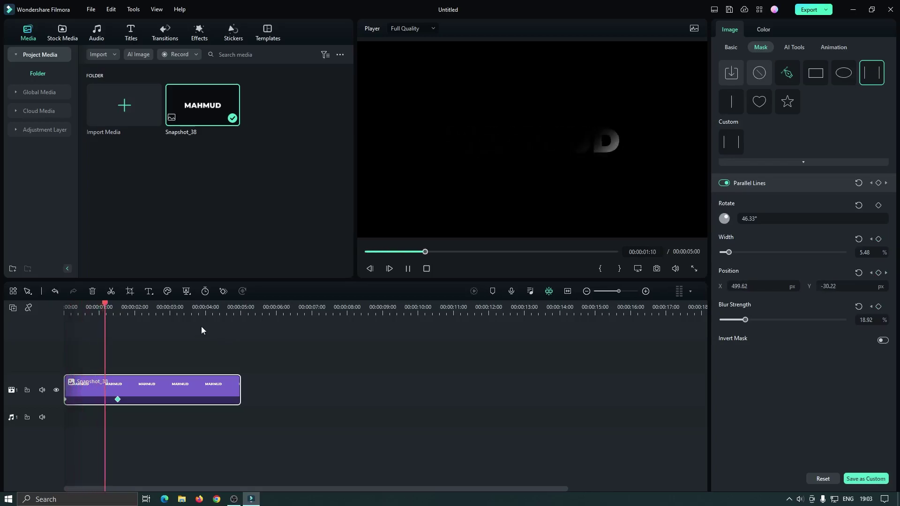
key(space)
Step: Add Width and Position mask keyframes at 00:00:01:47 to hold the hidden state
drag(113, 303, 127, 305)
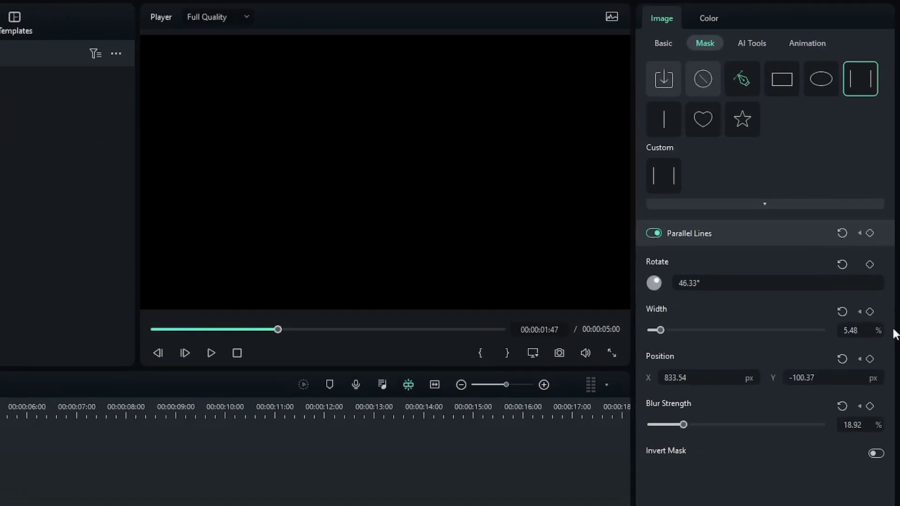
click(869, 312)
click(869, 359)
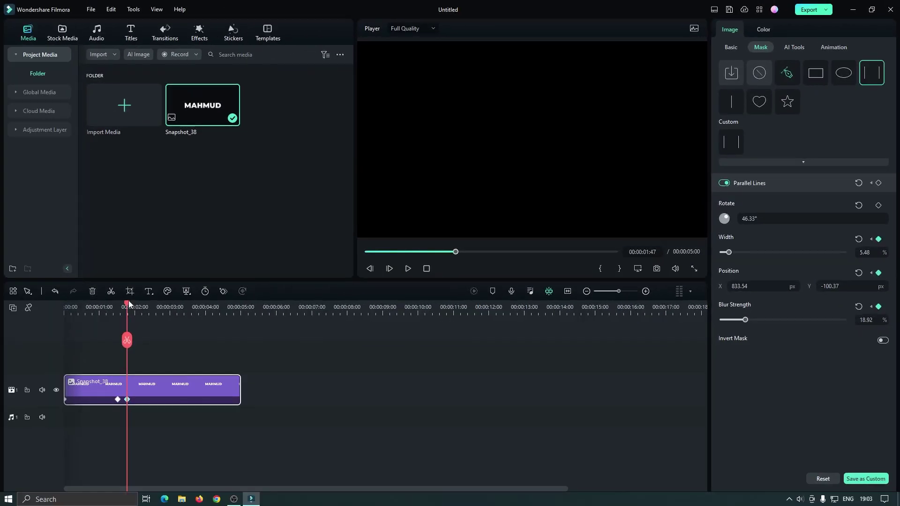
Step: At 00:00:02:15, move the mask to X -124.46 and widen it to 51.74%
drag(129, 300, 143, 305)
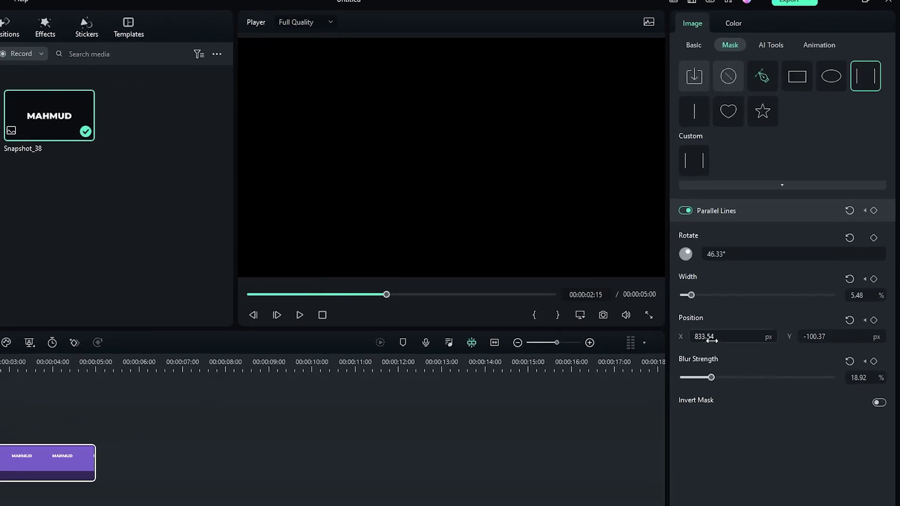
drag(739, 286, 721, 286)
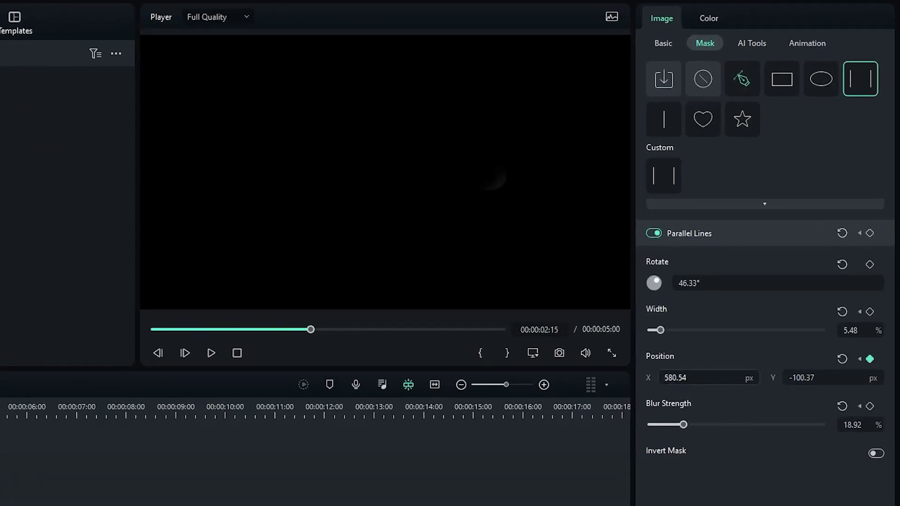
drag(694, 377, 627, 378)
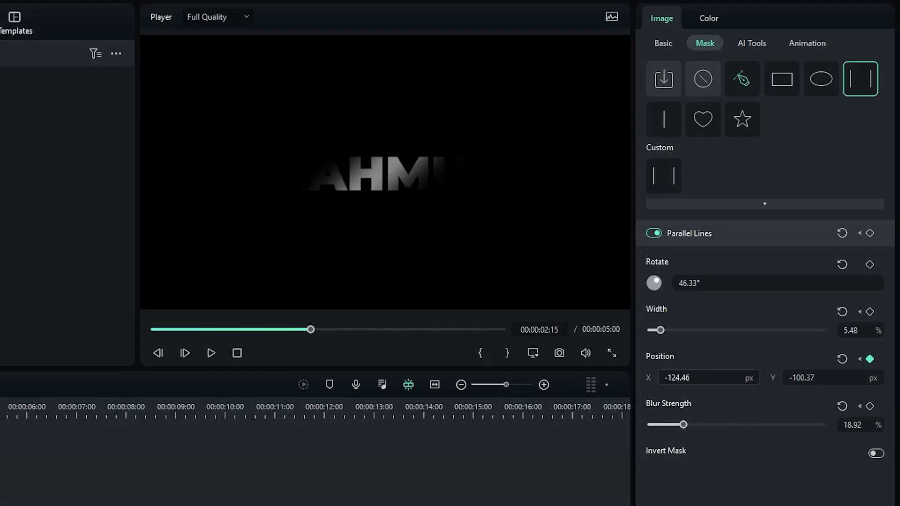
drag(660, 329, 739, 333)
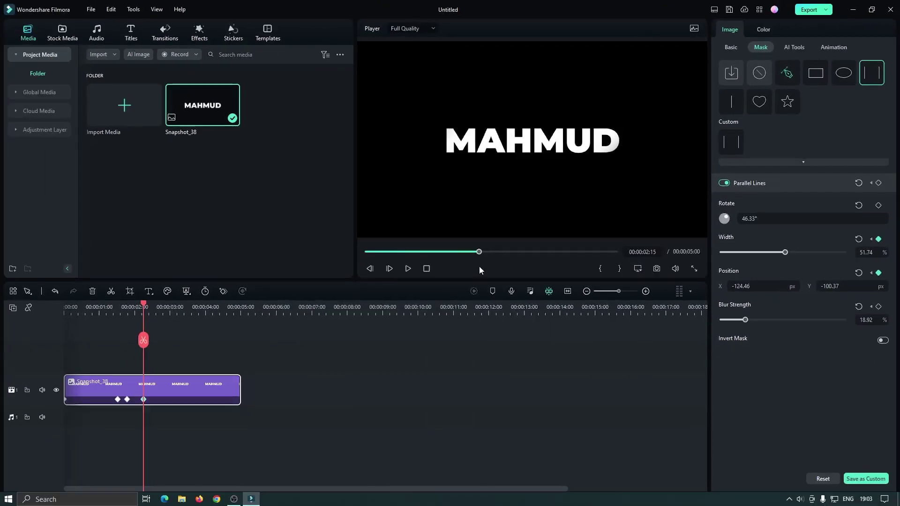
Step: Replay the reveal animation from the beginning to confirm MAHMUD appears fully
drag(433, 256, 367, 253)
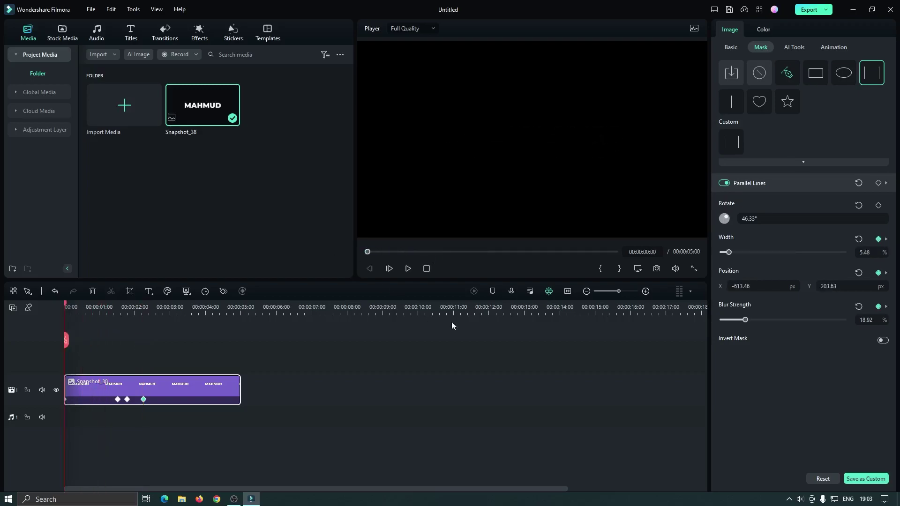
key(space)
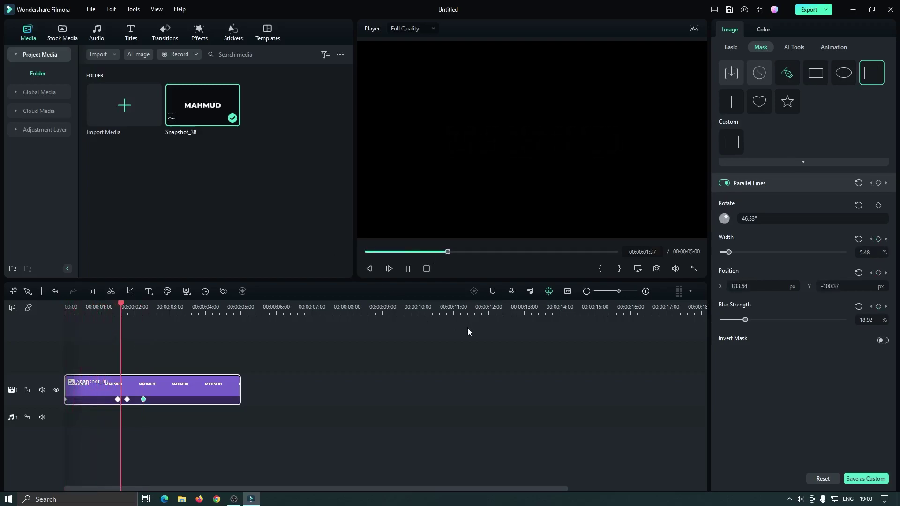
click(426, 269)
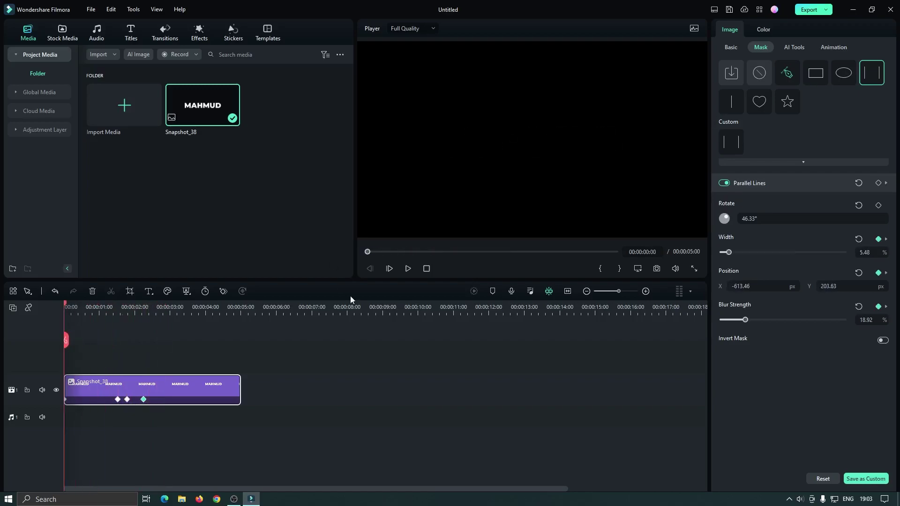
key(space)
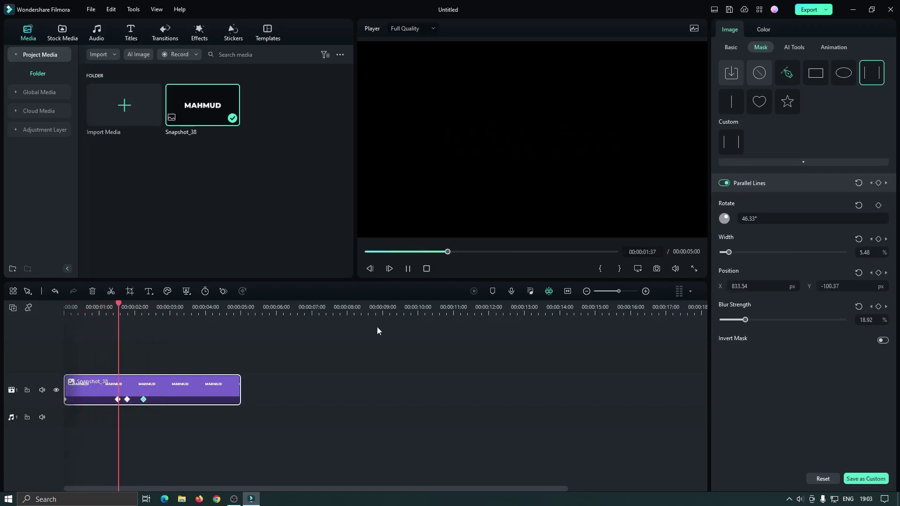
key(space)
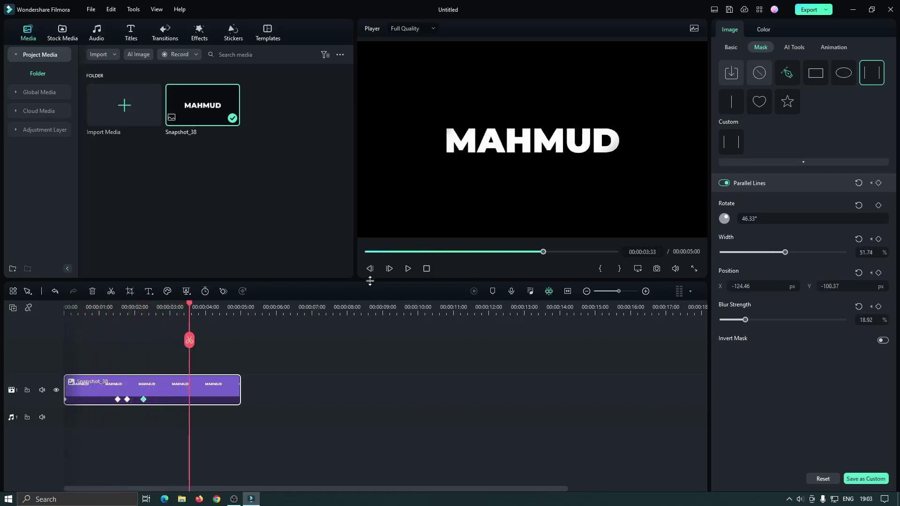
key(Home)
key(space)
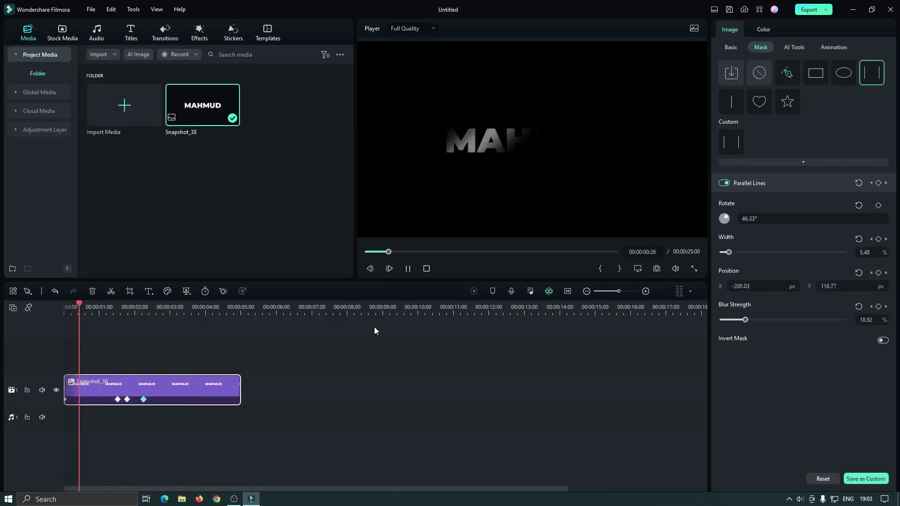
click(385, 252)
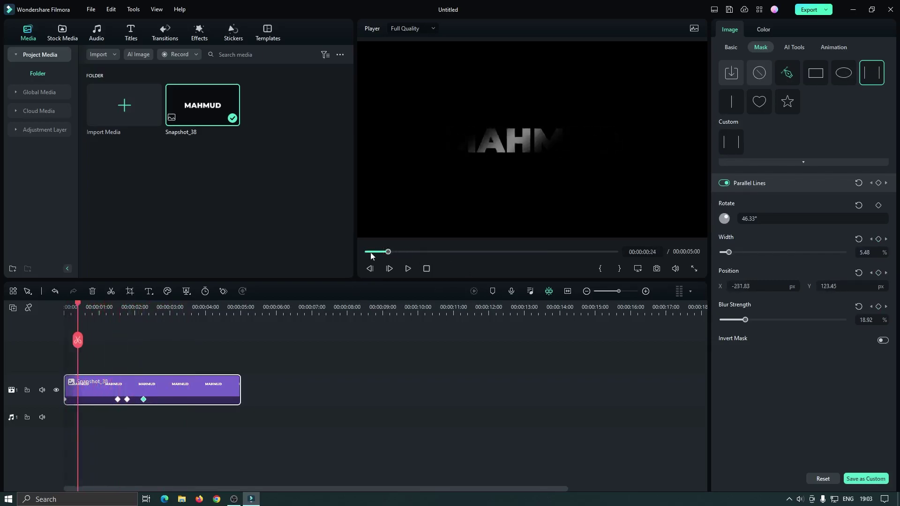
key(Home)
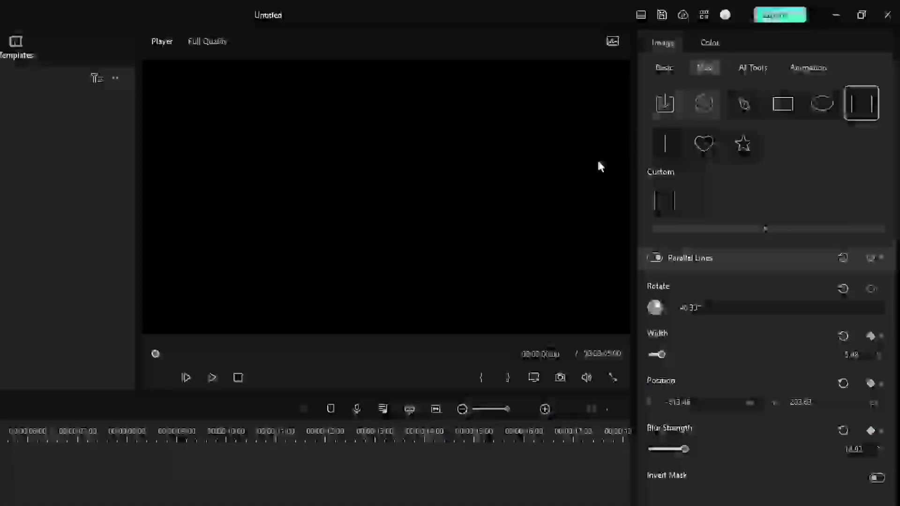
Step: At 3 seconds 12 frames, set the snapshot's linked scale to 110% as a keyframe
click(664, 68)
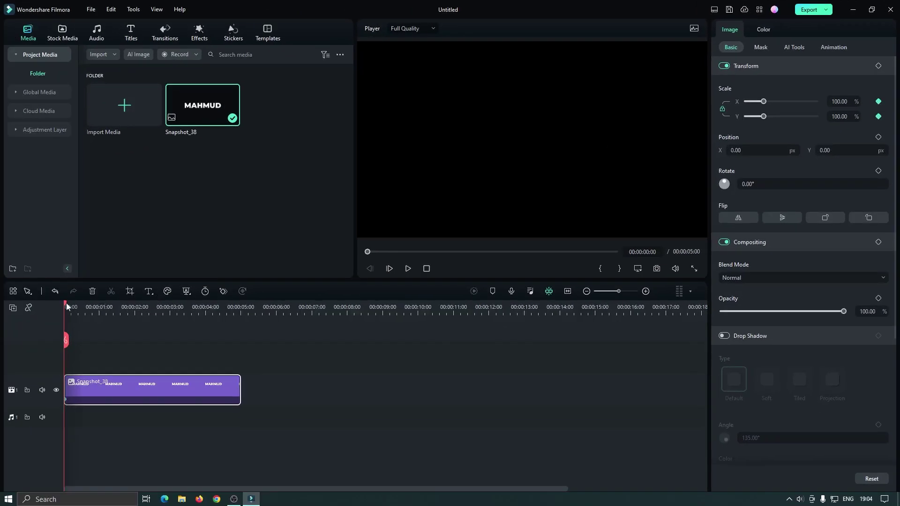
drag(66, 302, 177, 308)
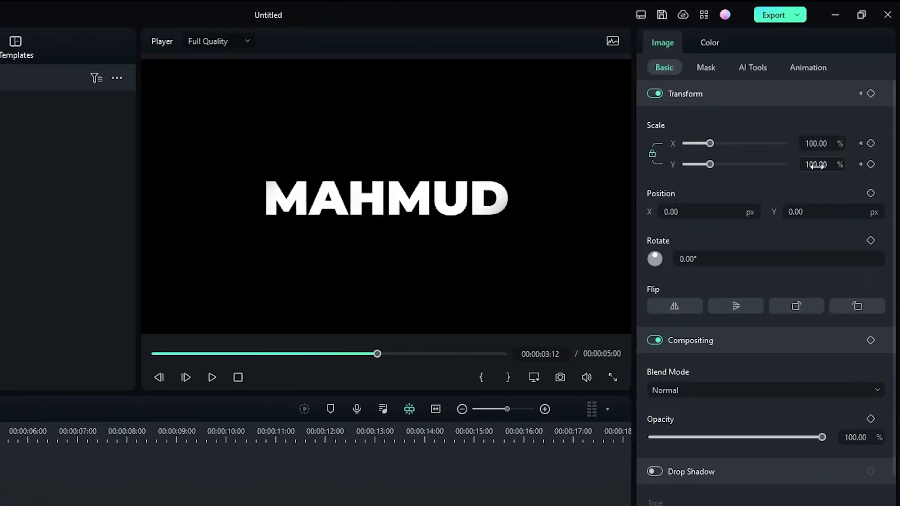
click(846, 118)
text(110)
key(Return)
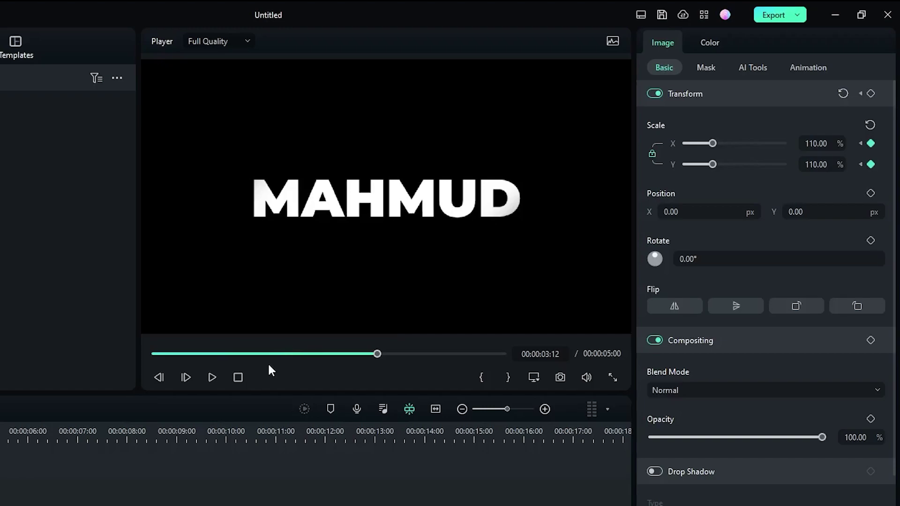
Step: Play the clip from the start to check the 100% to 110% scale-up
drag(232, 356, 166, 454)
key(space)
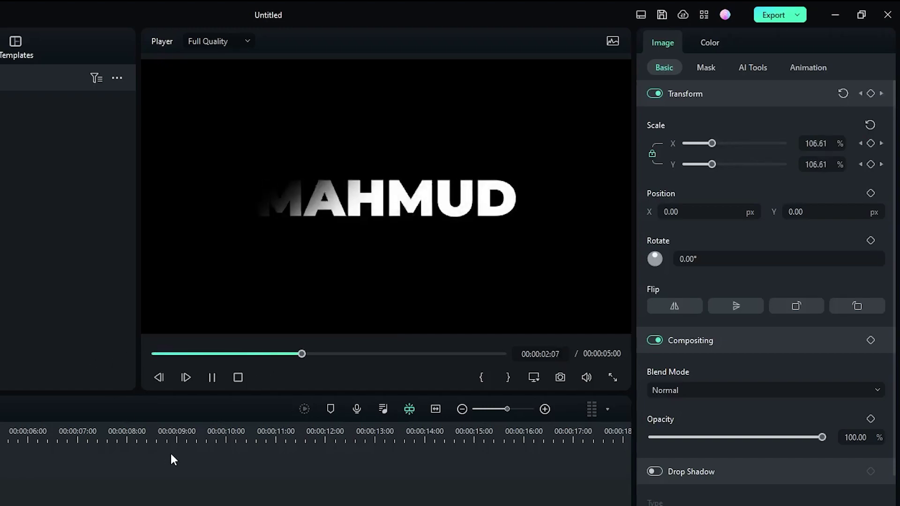
key(ctrl+/)
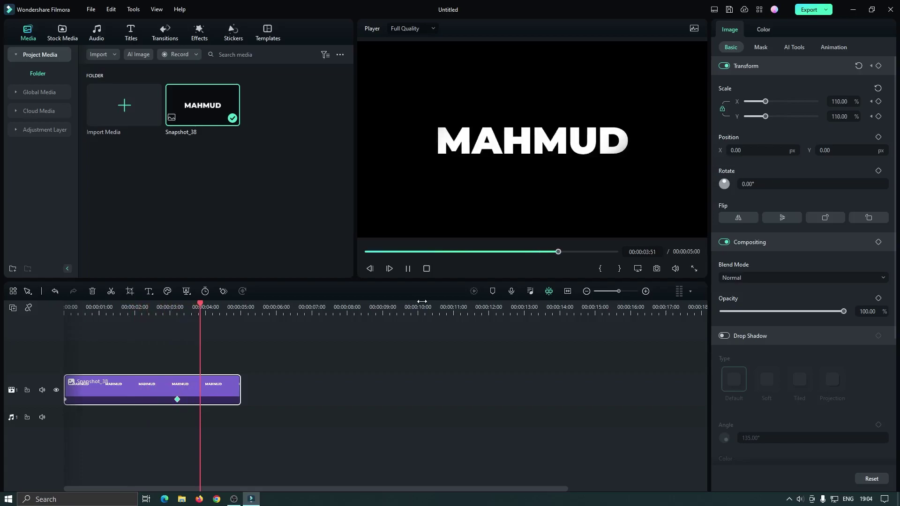
key(ctrl+/)
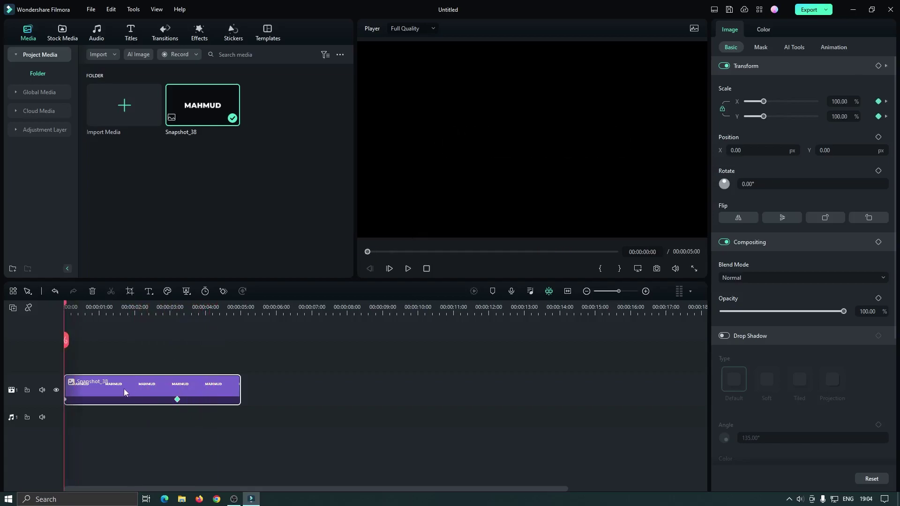
key(space)
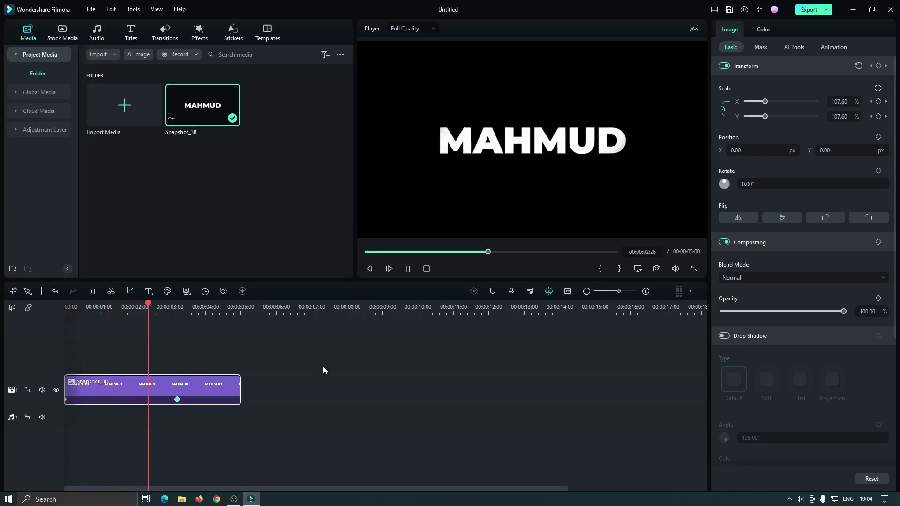
key(space)
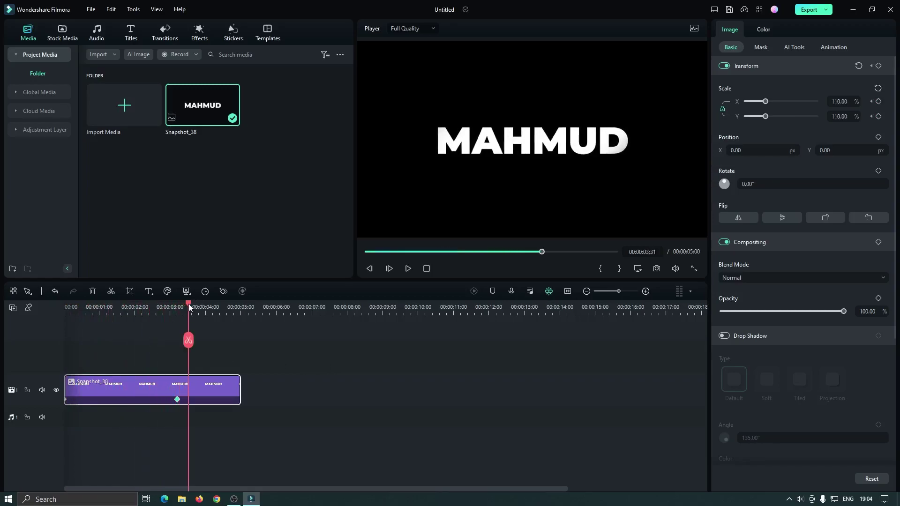
drag(189, 307, 32, 309)
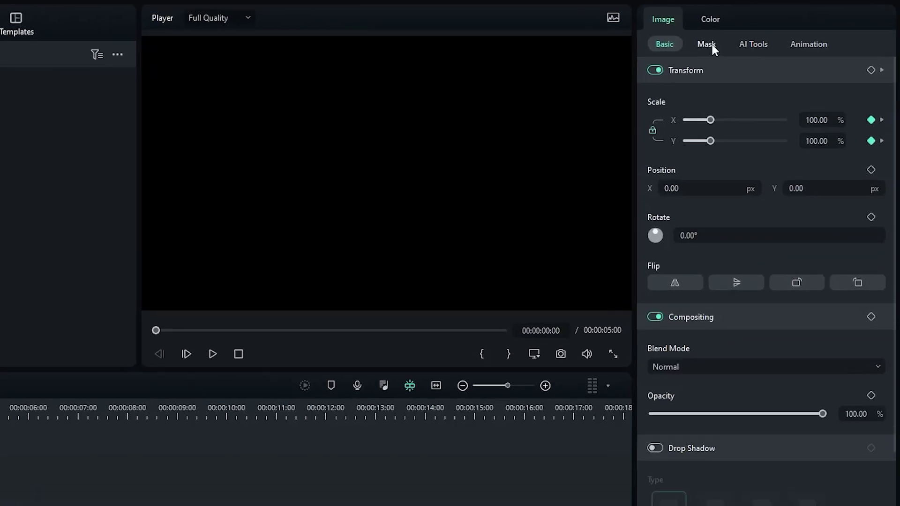
Step: Save the animated Parallel Lines mask as a custom mask named 'Mask 2'
click(761, 47)
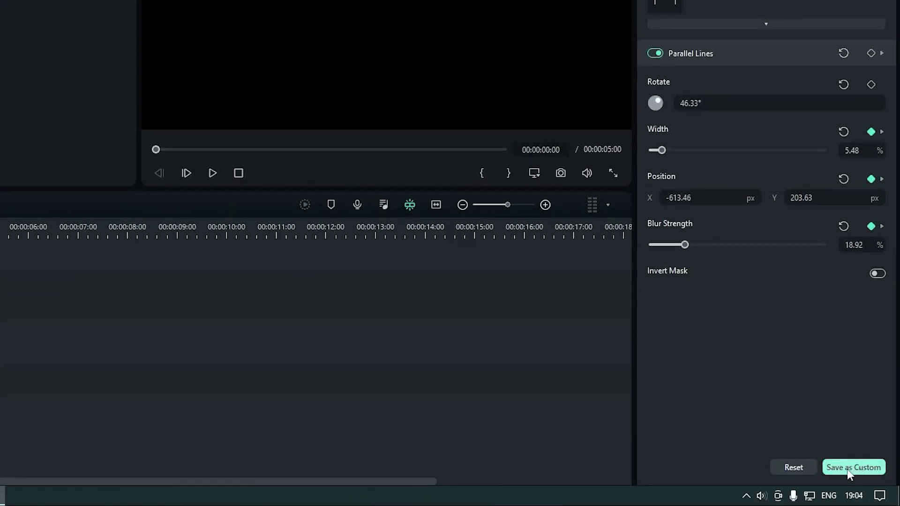
click(852, 467)
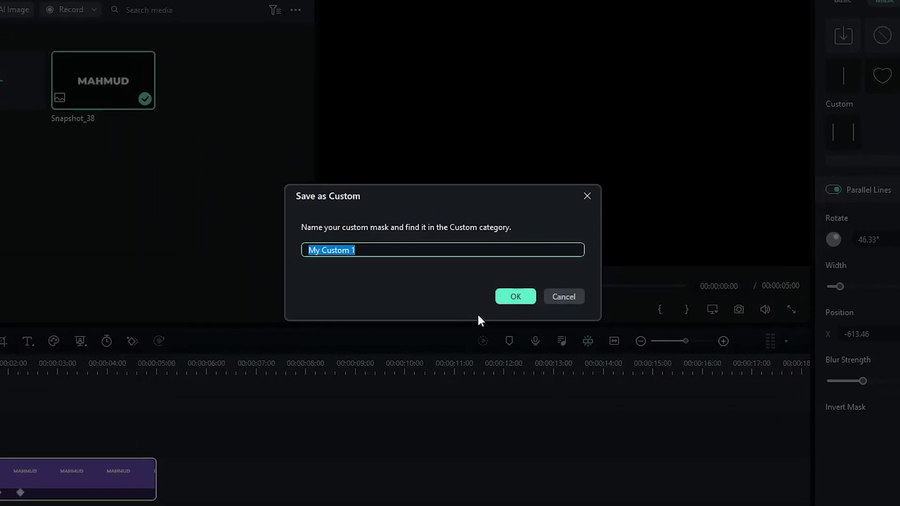
text(Mas)
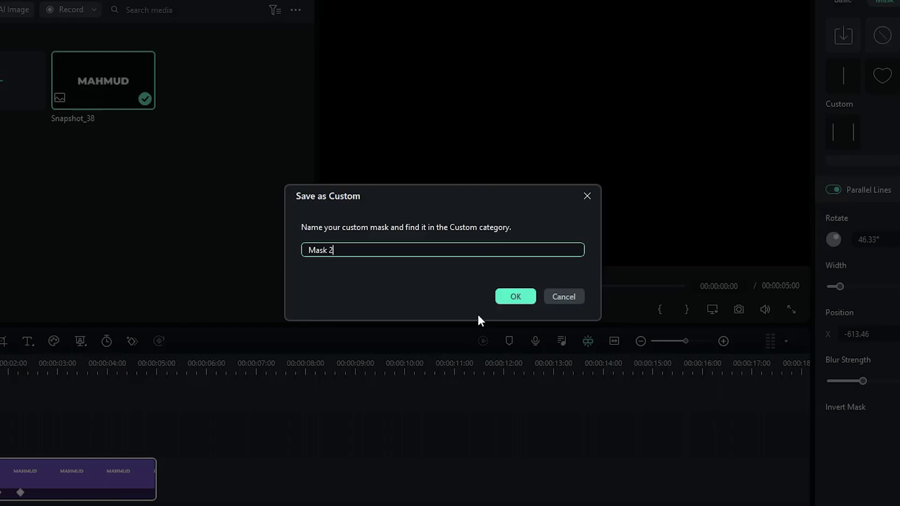
text(k 2)
click(520, 297)
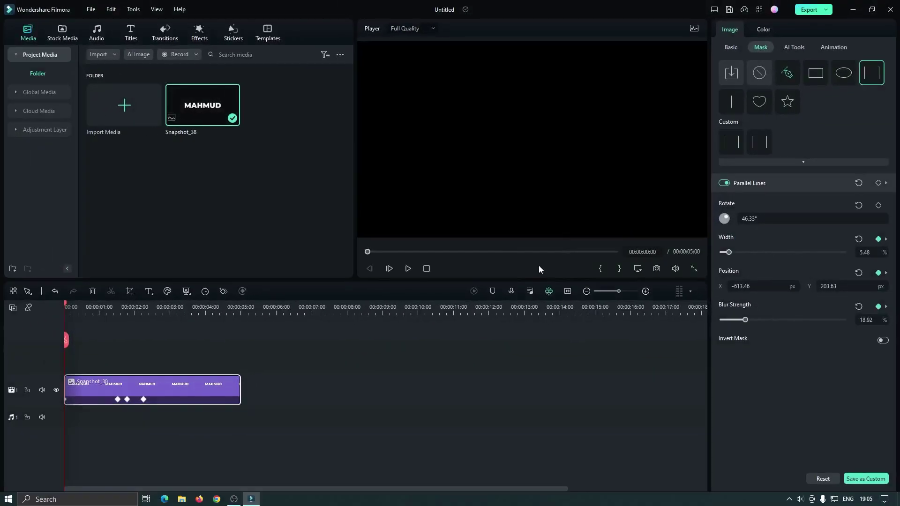
Step: Add a second Snapshot_38 clip after the first and apply the Mask 2 preset
drag(204, 110, 281, 386)
click(292, 307)
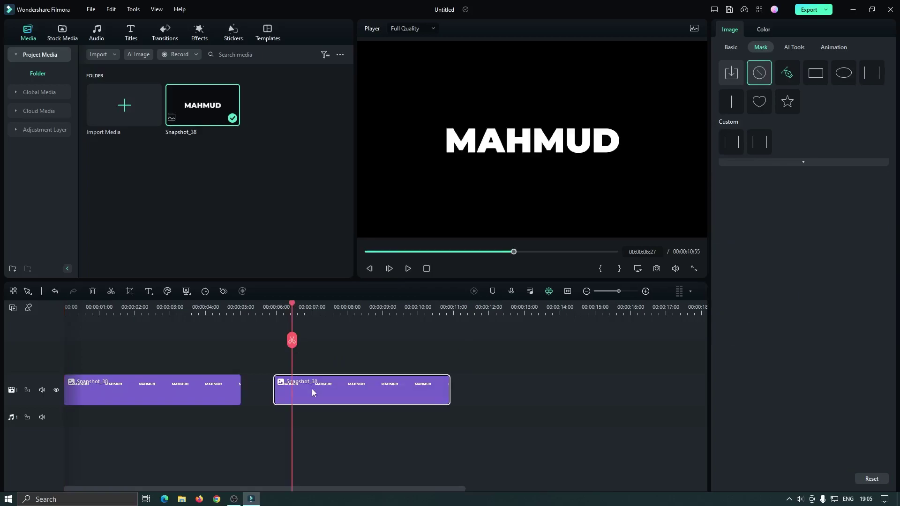
click(760, 145)
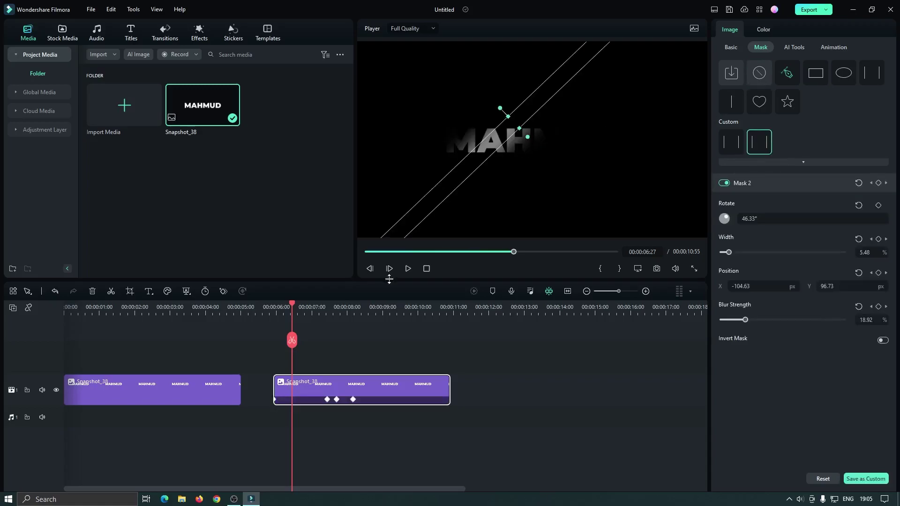
Step: Preview the Mask 2 reveal, then move the clip up to track 2
drag(291, 303, 271, 303)
key(space)
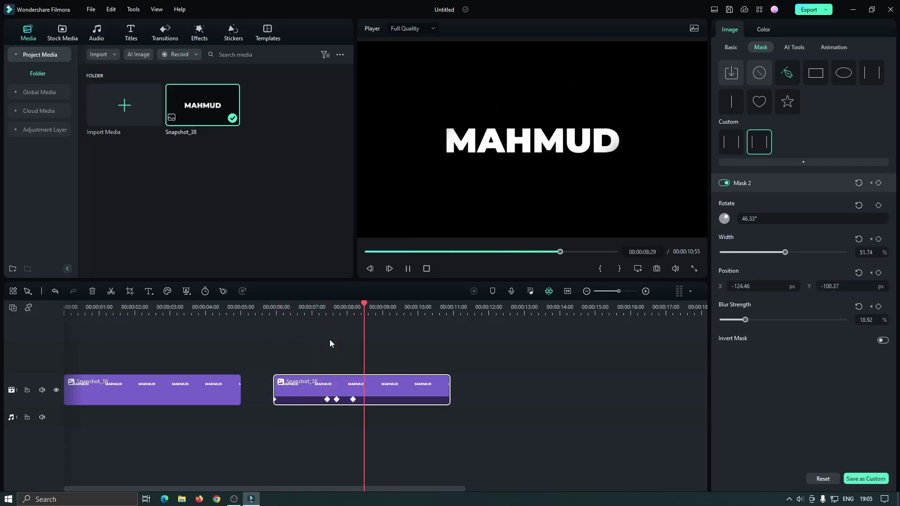
key(space)
click(278, 304)
key(space)
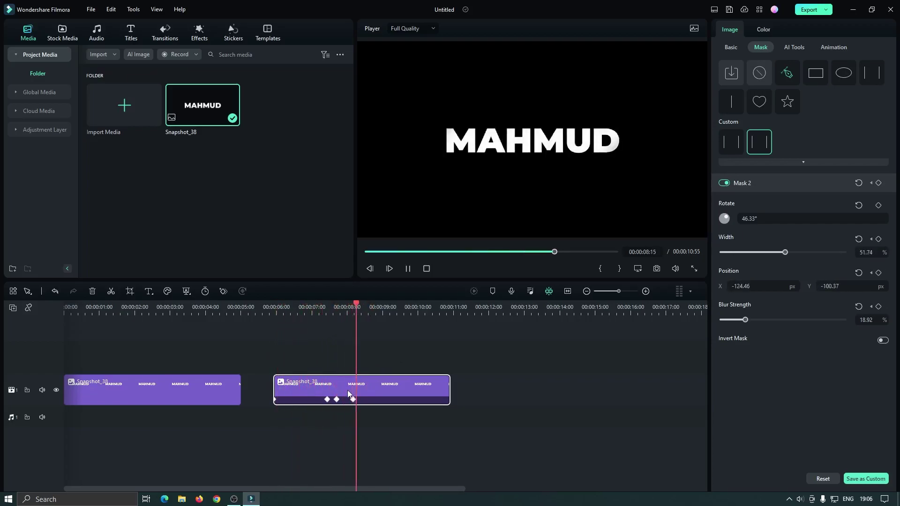
key(space)
drag(332, 390, 331, 364)
Step: Import the pexels forest video and place it on track 1 under the masked clip, keeping project settings
click(137, 120)
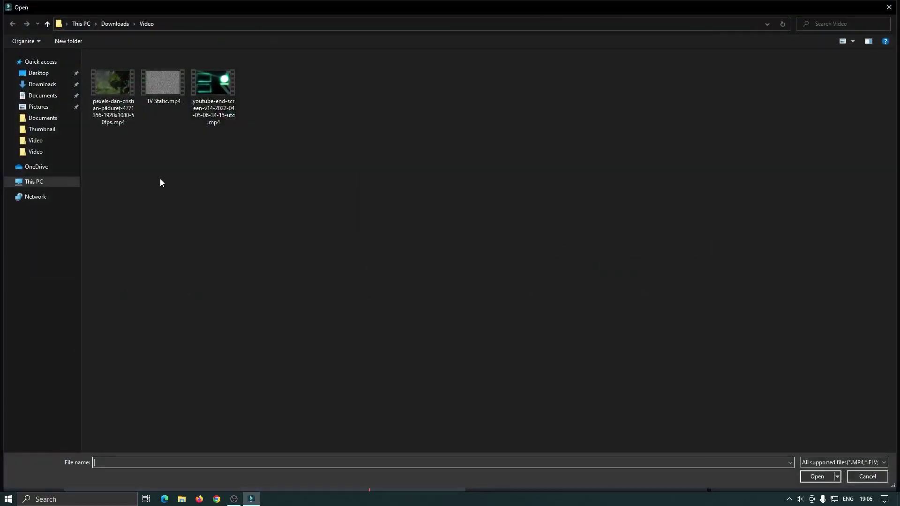
double_click(121, 108)
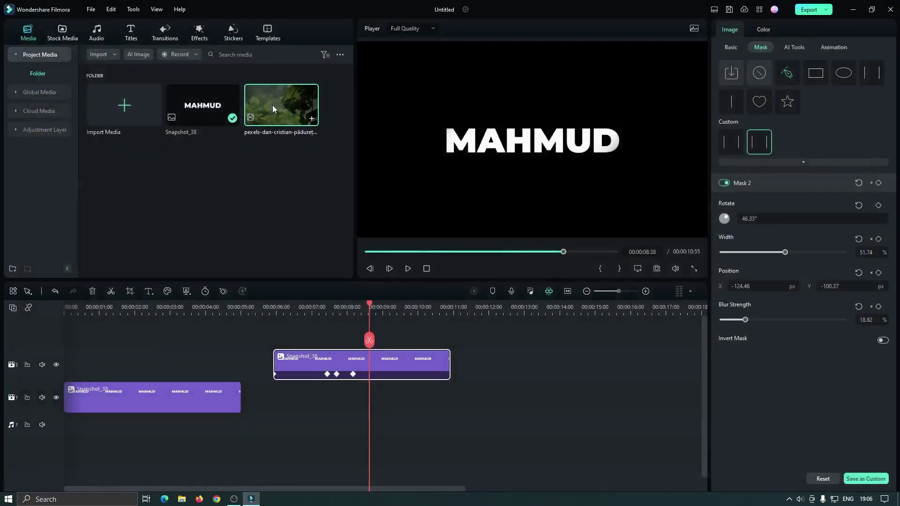
drag(273, 106, 274, 392)
click(520, 268)
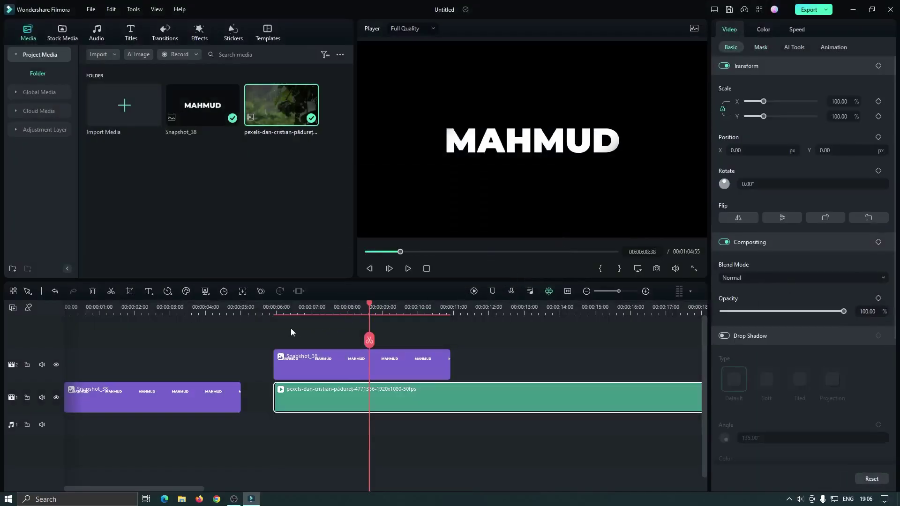
Step: Play the MAHMUD reveal over the forest footage to check it
key(space)
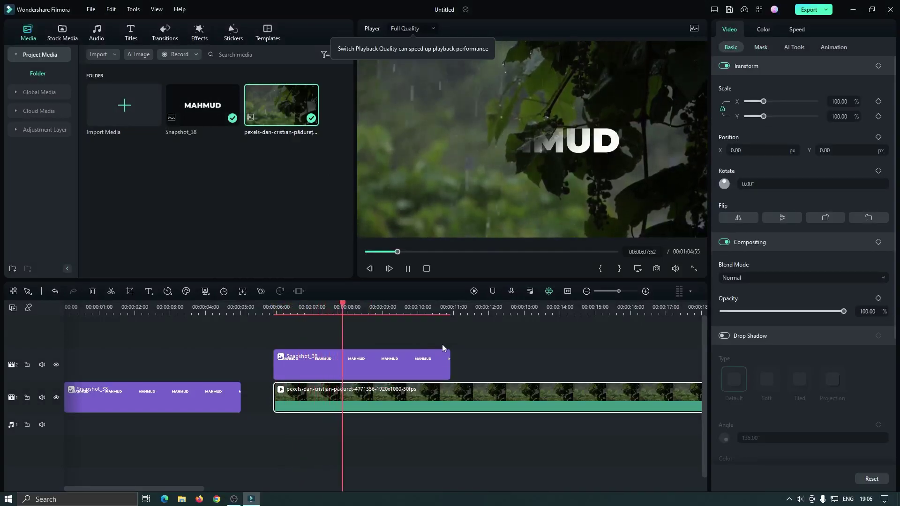
click(287, 313)
key(space)
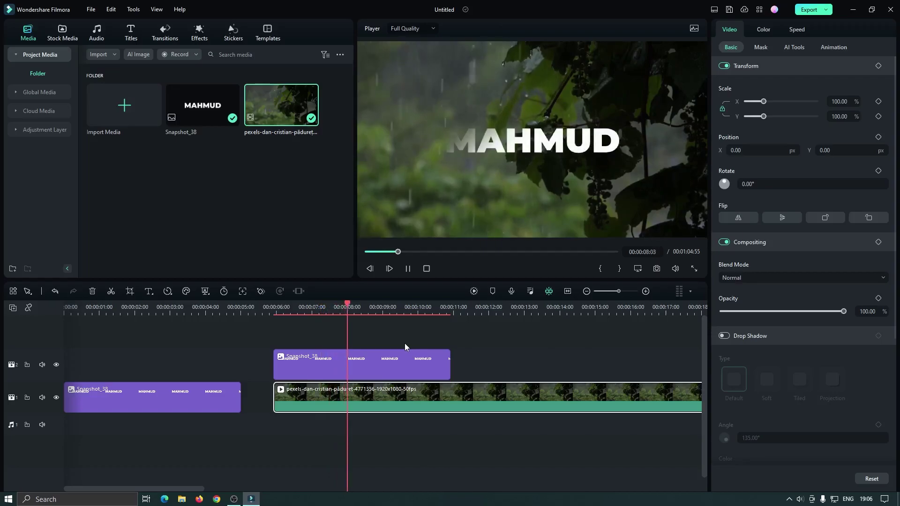
click(267, 311)
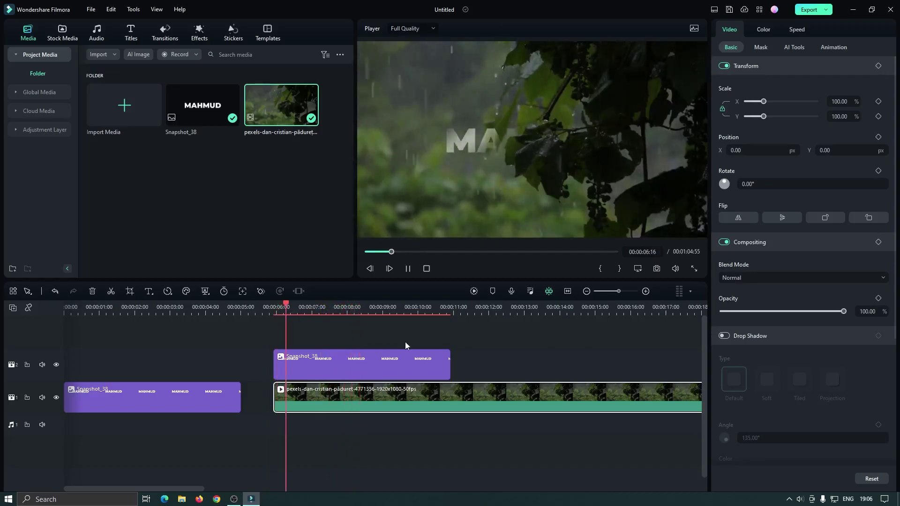